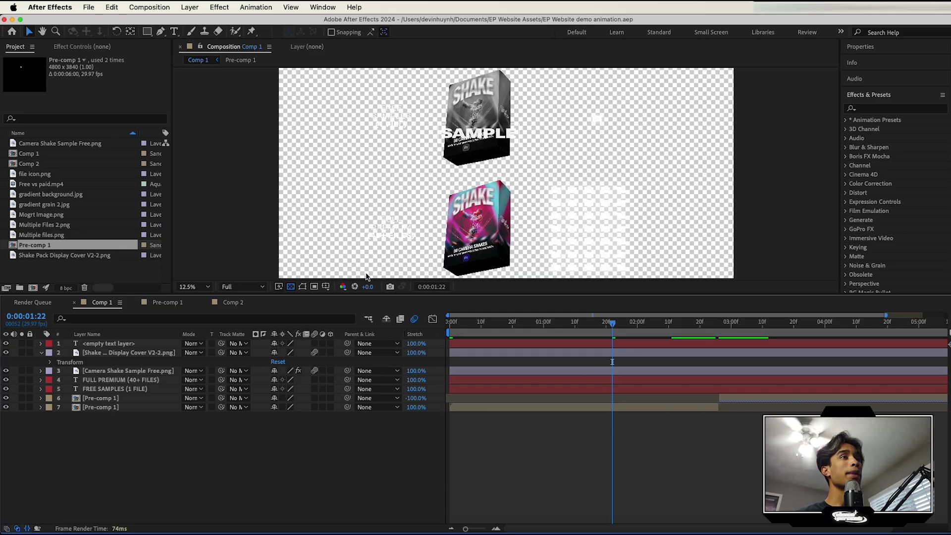
Scrub Comp 1 to preview the animation, then review its Composition Settings, keeping the Custom preset
{"action": "left_click", "coordinate": [288, 288]}
{"action": "left_click_drag", "start_coordinate": [565, 335], "coordinate": [631, 330]}
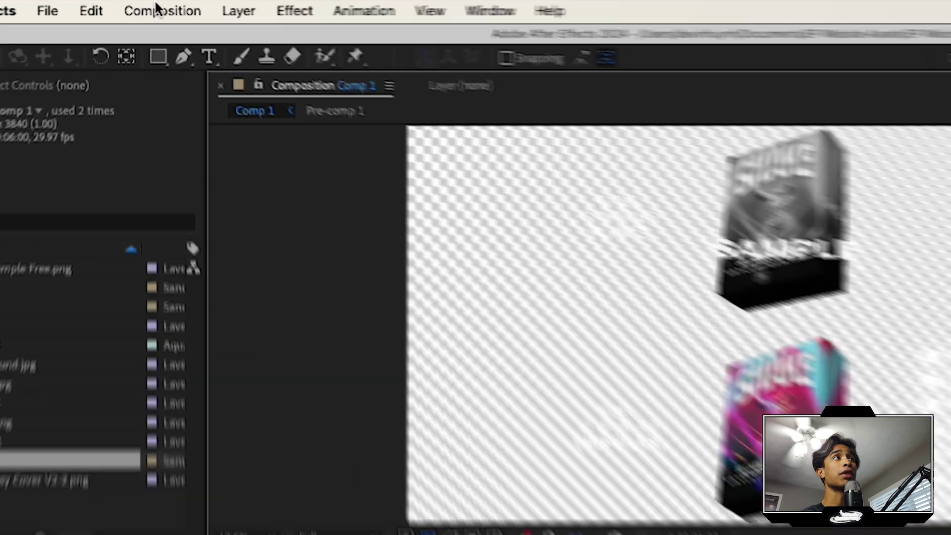
{"action": "left_click", "coordinate": [143, 5]}
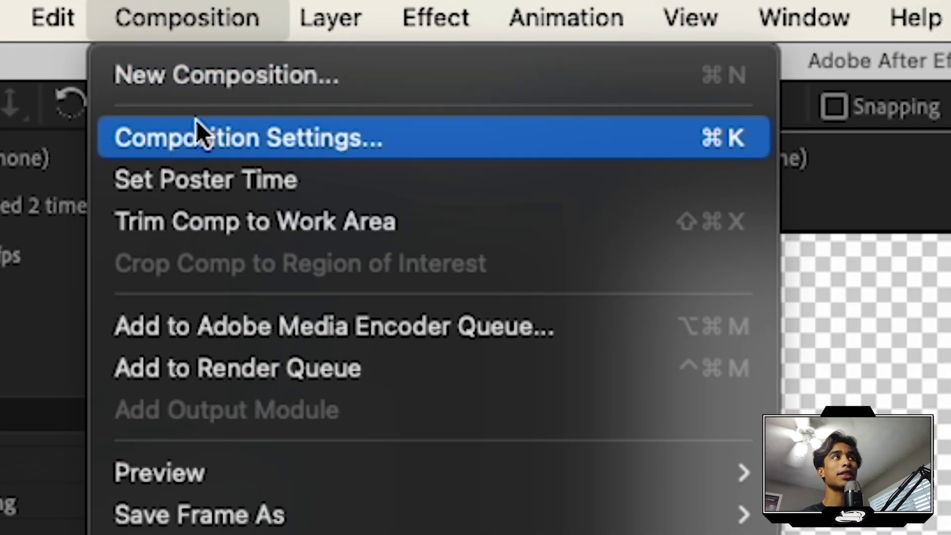
{"action": "left_click", "coordinate": [196, 120]}
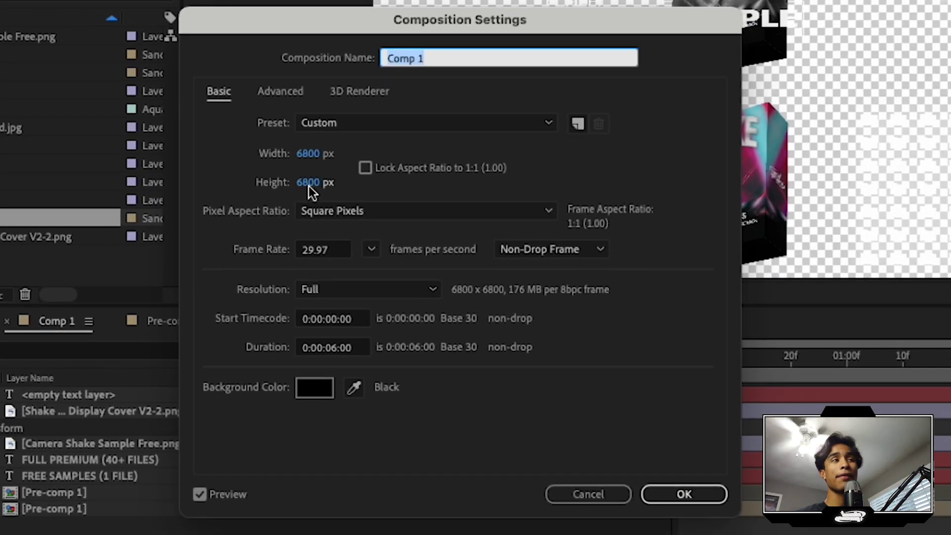
{"action": "key", "text": "Tab"}
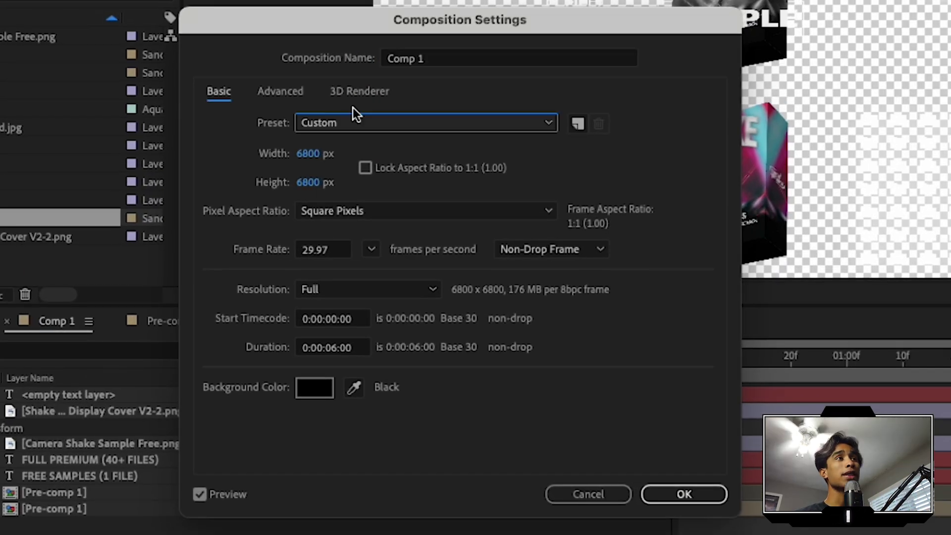
{"action": "left_click", "coordinate": [321, 122]}
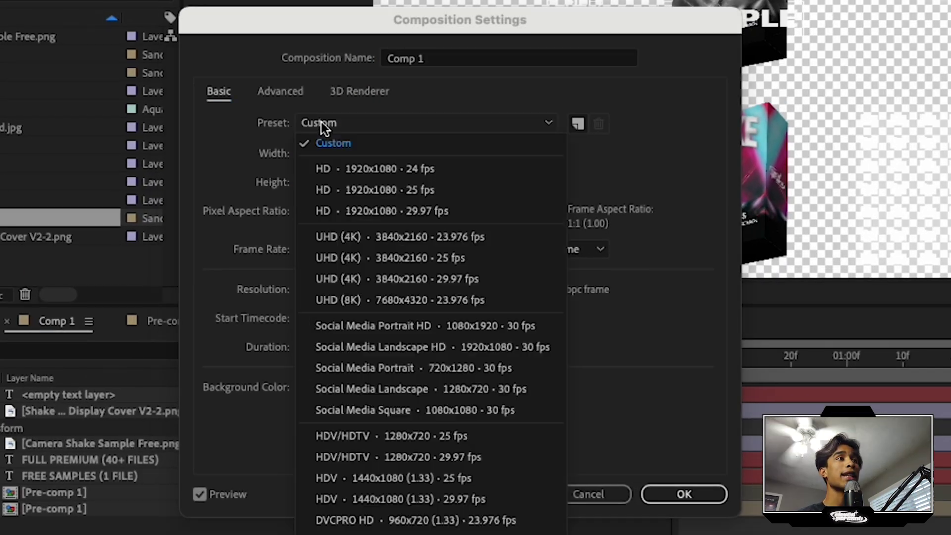
{"action": "left_click", "coordinate": [340, 144]}
{"action": "left_click", "coordinate": [303, 250]}
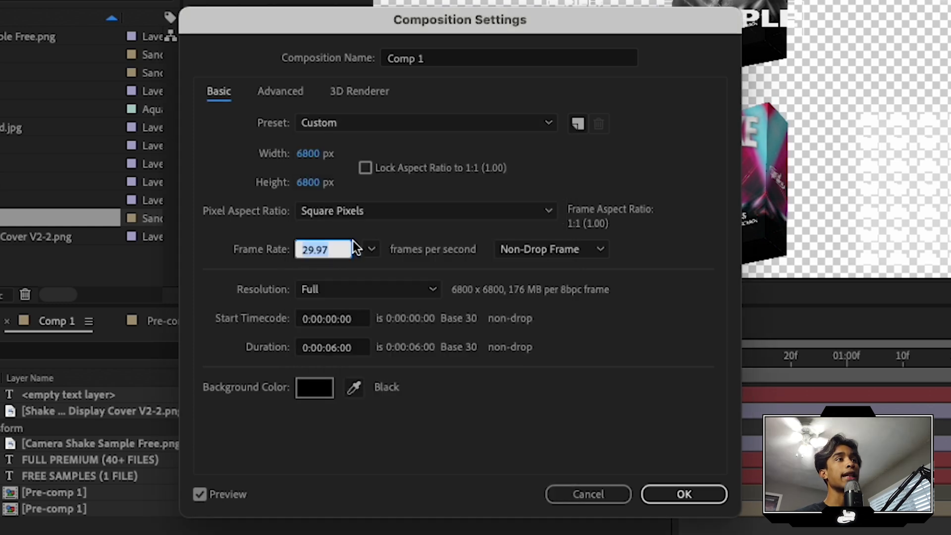
{"action": "left_click", "coordinate": [613, 503]}
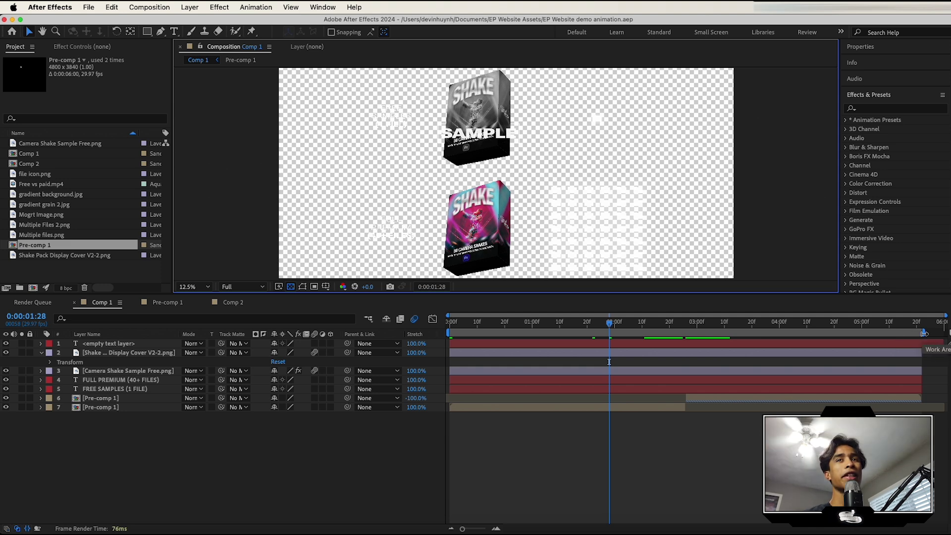
Set Comp 1's work area to end at about 05:22, just short of six seconds
{"action": "left_click_drag", "start_coordinate": [924, 336], "coordinate": [514, 350]}
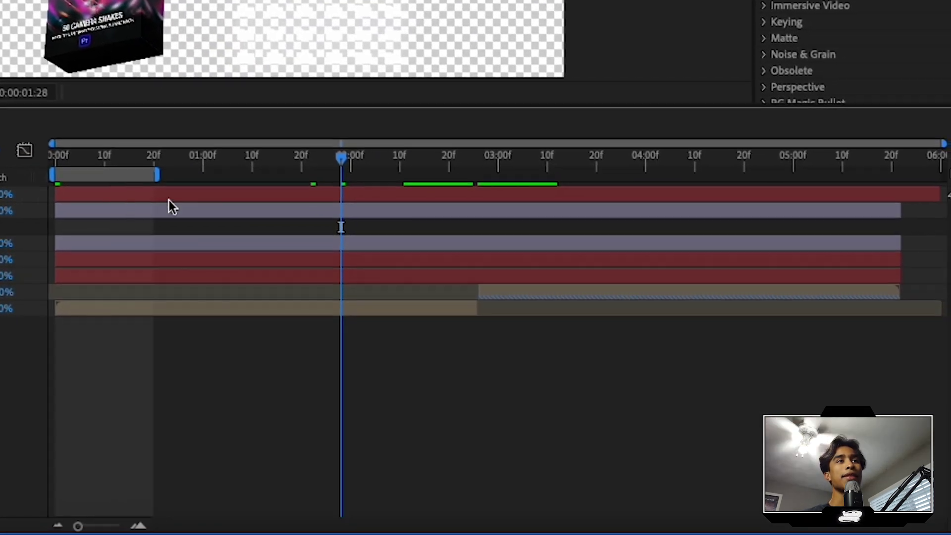
{"action": "left_click_drag", "start_coordinate": [169, 206], "coordinate": [914, 203]}
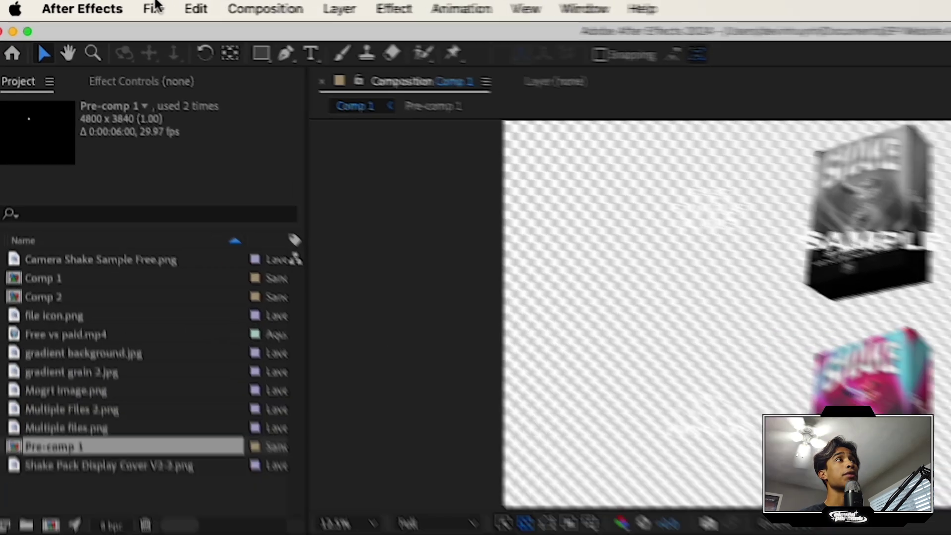
{"action": "left_click", "coordinate": [88, 7]}
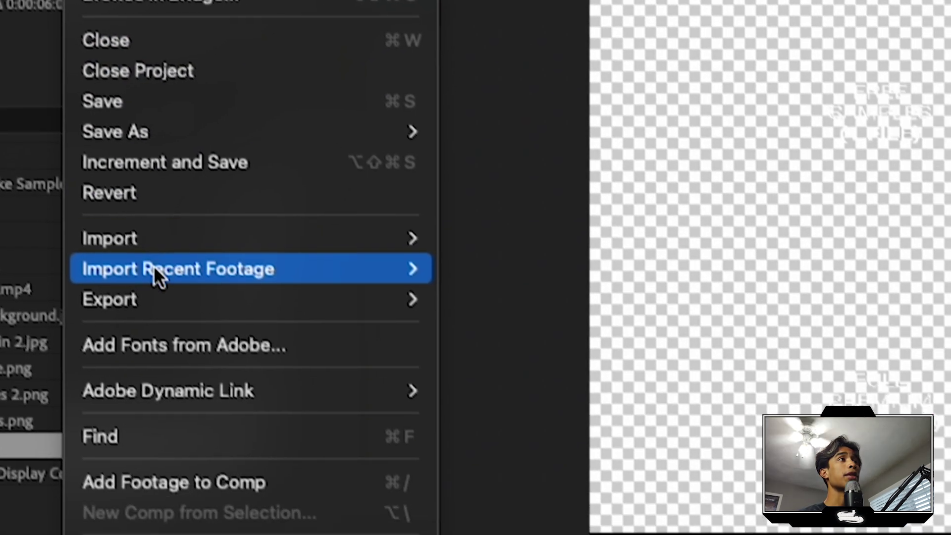
Add Comp 1 to the render queue with Best Settings: Best quality and Use No Proxies
{"action": "mouse_move", "coordinate": [112, 168]}
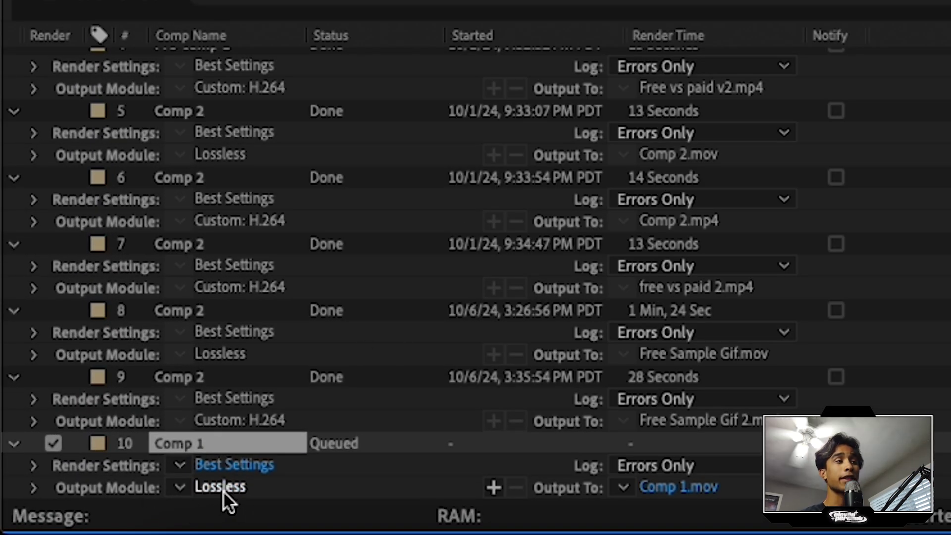
{"action": "left_click", "coordinate": [232, 464]}
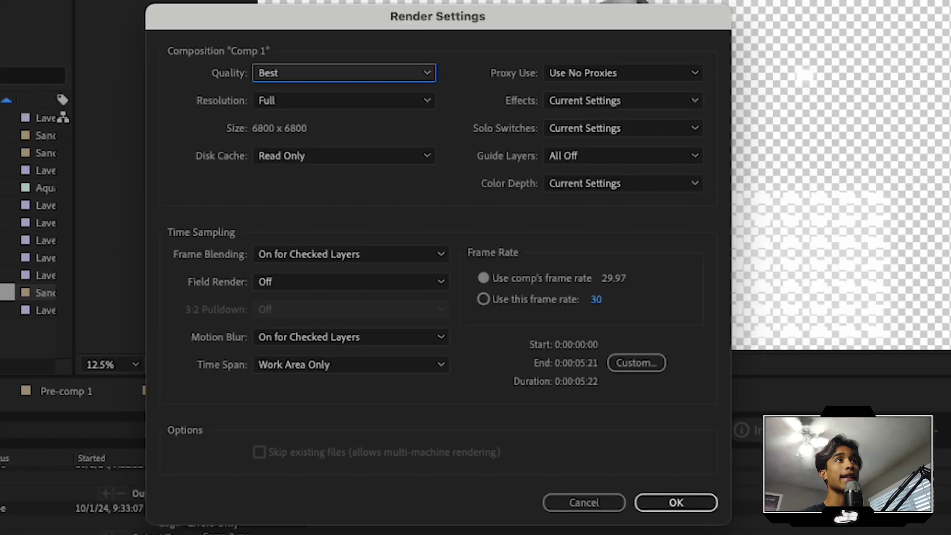
{"action": "left_click", "coordinate": [304, 67]}
{"action": "left_click", "coordinate": [254, 36]}
{"action": "left_click", "coordinate": [302, 99]}
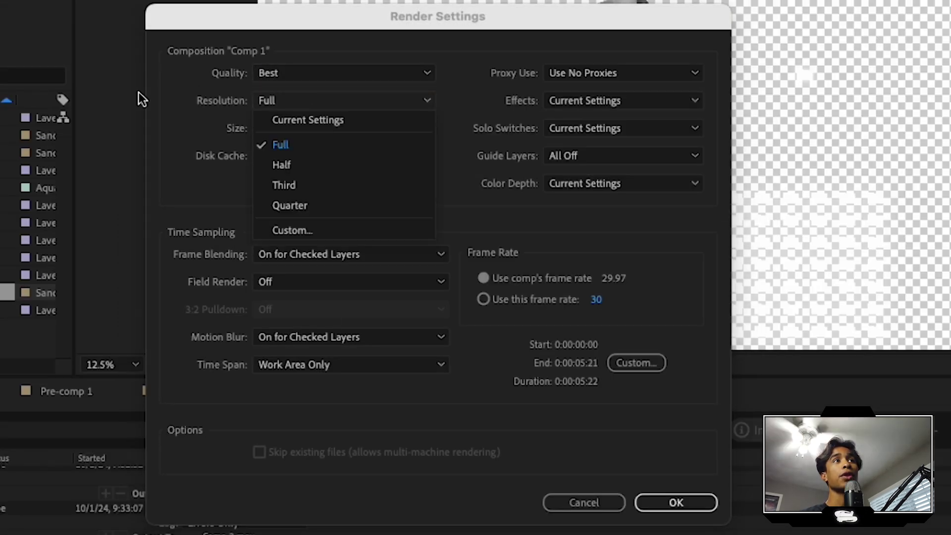
{"action": "left_click", "coordinate": [565, 68]}
{"action": "left_click", "coordinate": [565, 68]}
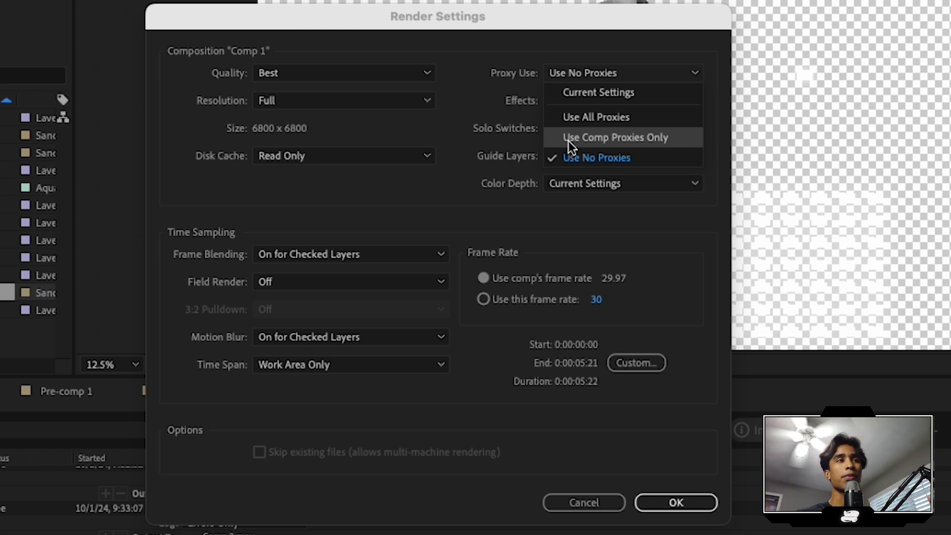
{"action": "left_click", "coordinate": [654, 59]}
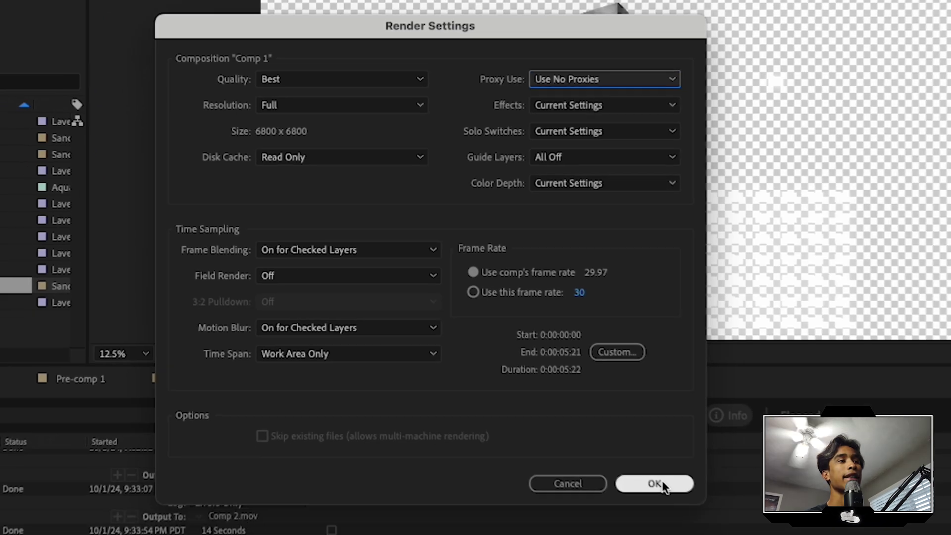
{"action": "left_click", "coordinate": [676, 503]}
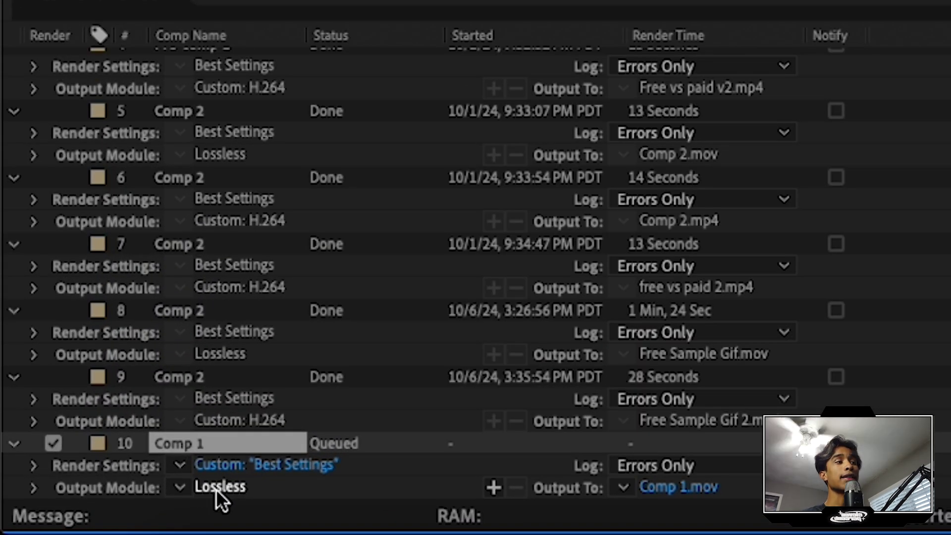
{"action": "left_click", "coordinate": [218, 489]}
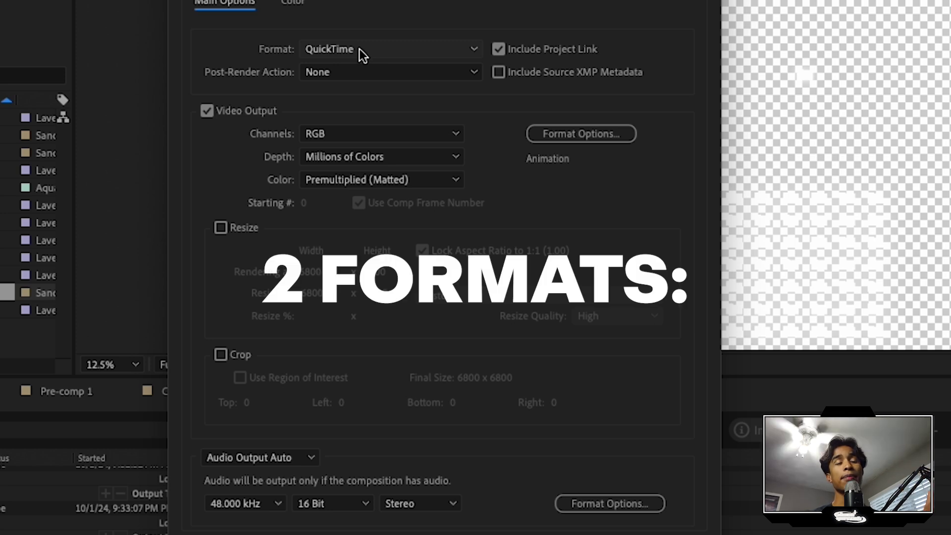
Set the output format to QuickTime instead of H.264
{"action": "left_click", "coordinate": [359, 48]}
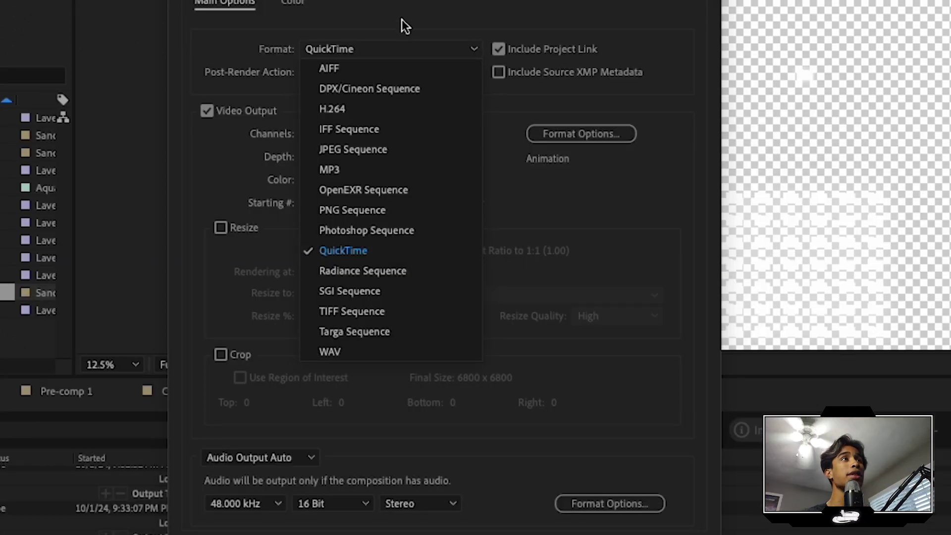
{"action": "left_click", "coordinate": [334, 111]}
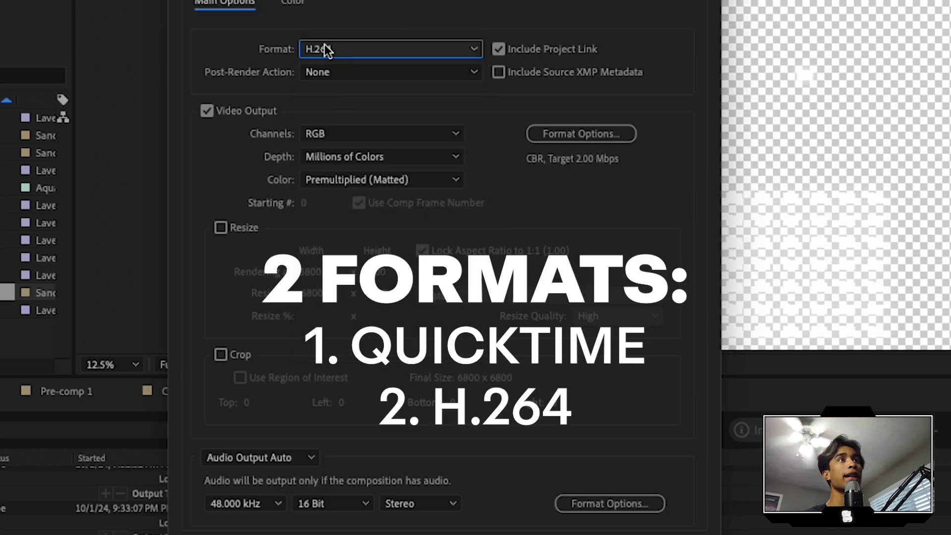
{"action": "left_click", "coordinate": [403, 49]}
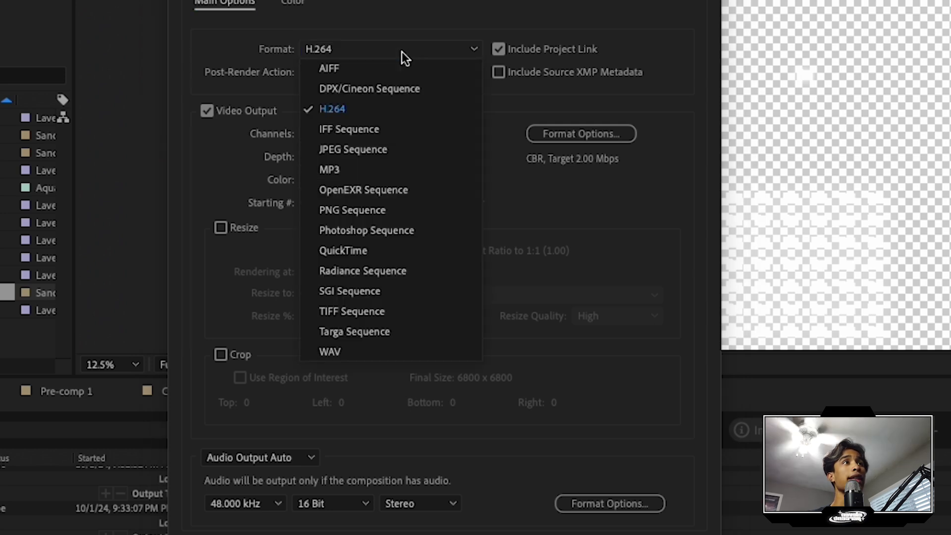
{"action": "left_click", "coordinate": [360, 248]}
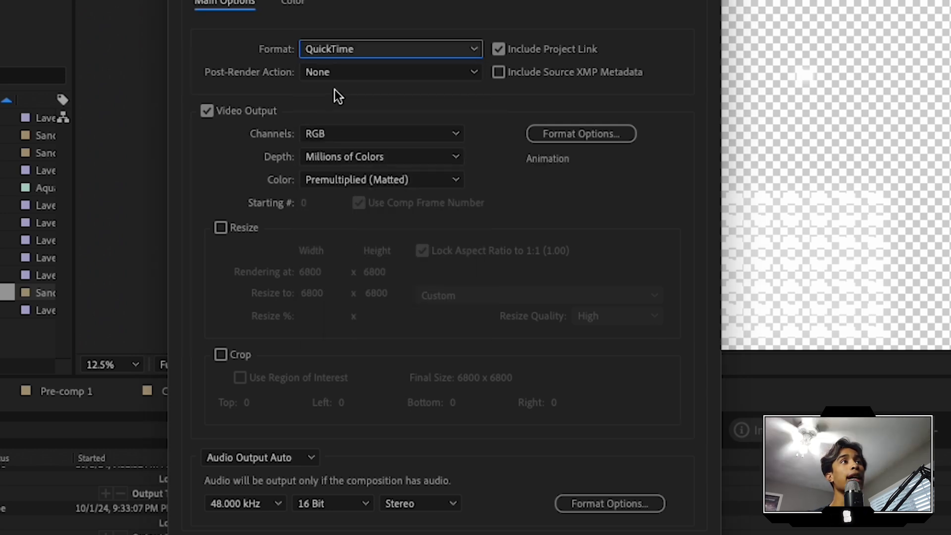
Set the output channels to RGB + Alpha to keep transparency
{"action": "left_click", "coordinate": [323, 132]}
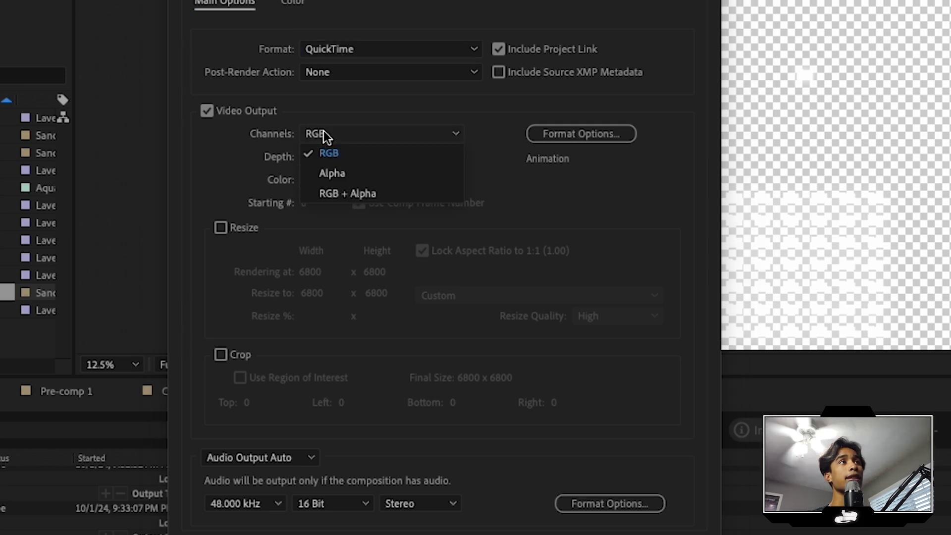
{"action": "left_click", "coordinate": [379, 194]}
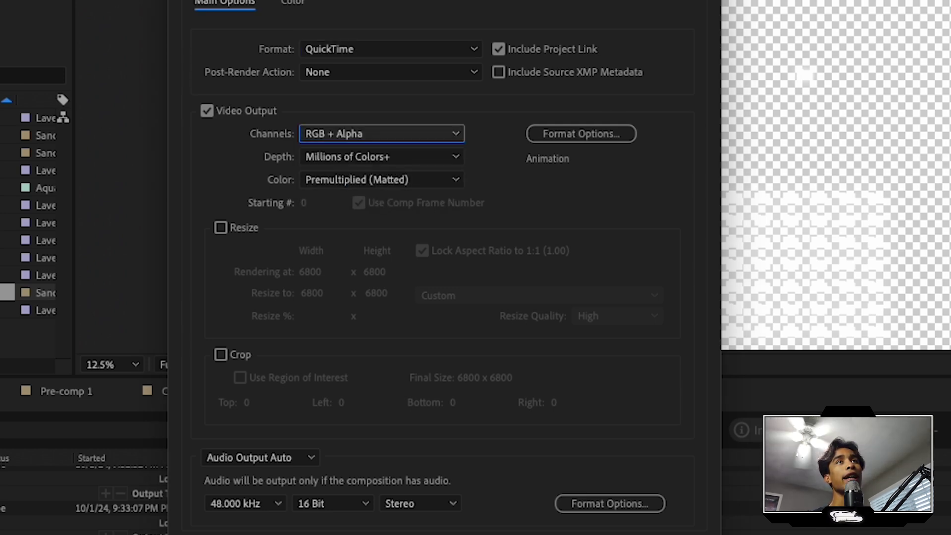
{"action": "left_click", "coordinate": [338, 130]}
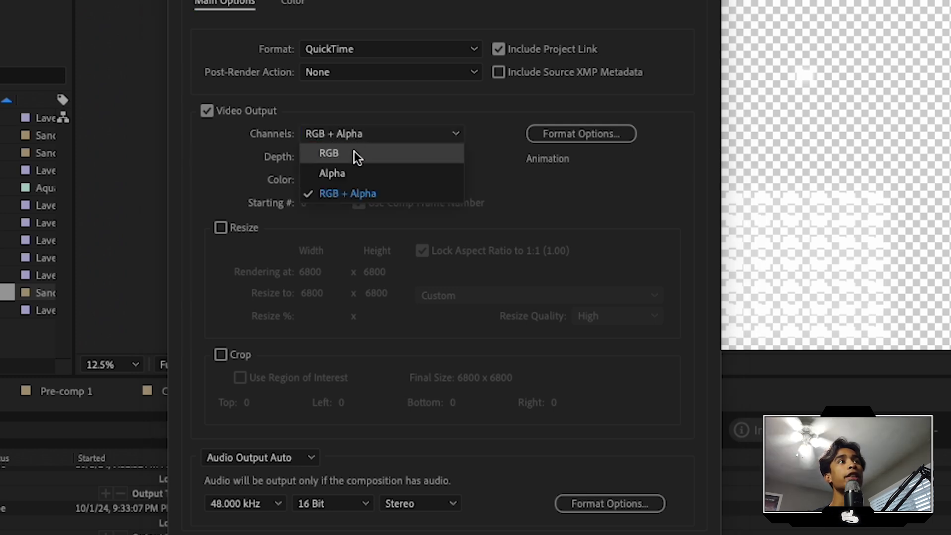
{"action": "left_click", "coordinate": [358, 154]}
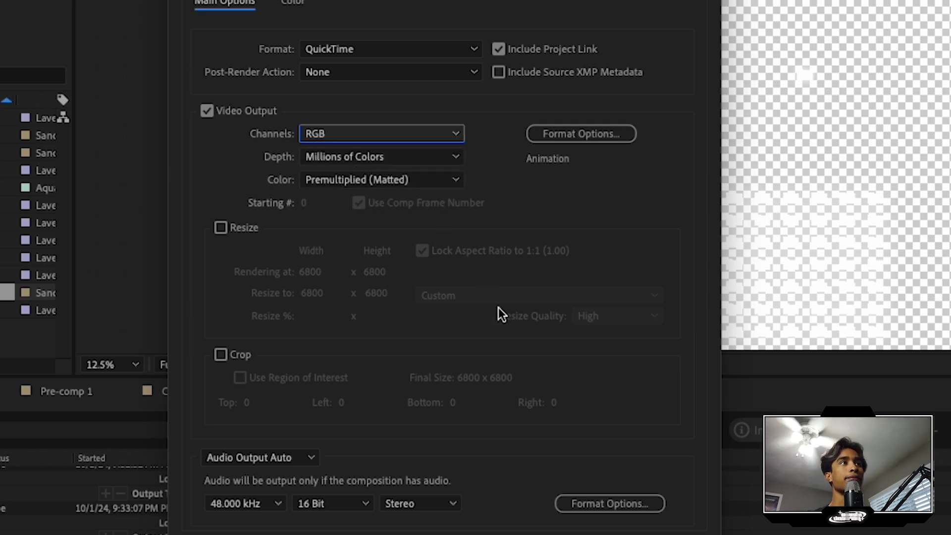
{"action": "left_click", "coordinate": [356, 134]}
{"action": "left_click", "coordinate": [356, 193]}
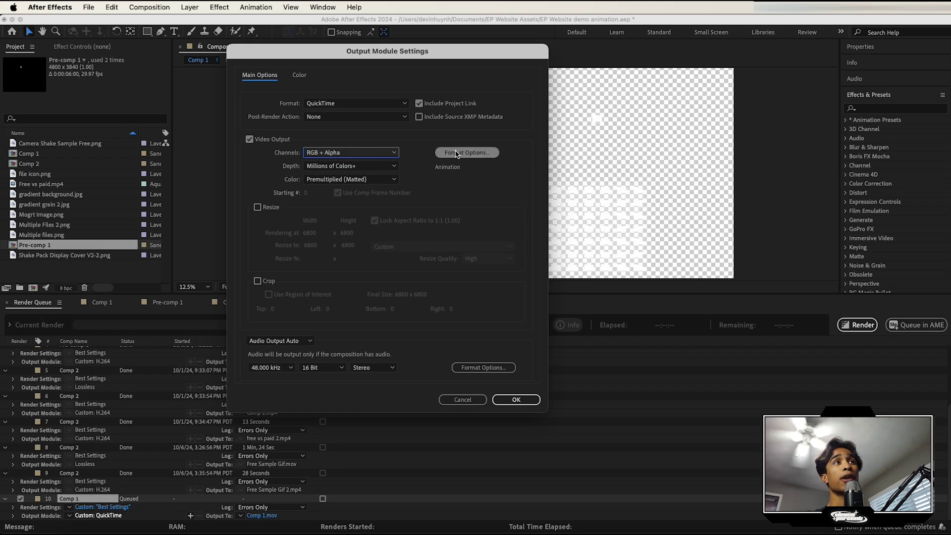
Change the QuickTime video codec from Animation to Apple ProRes 4444 XQ
{"action": "left_click", "coordinate": [456, 153]}
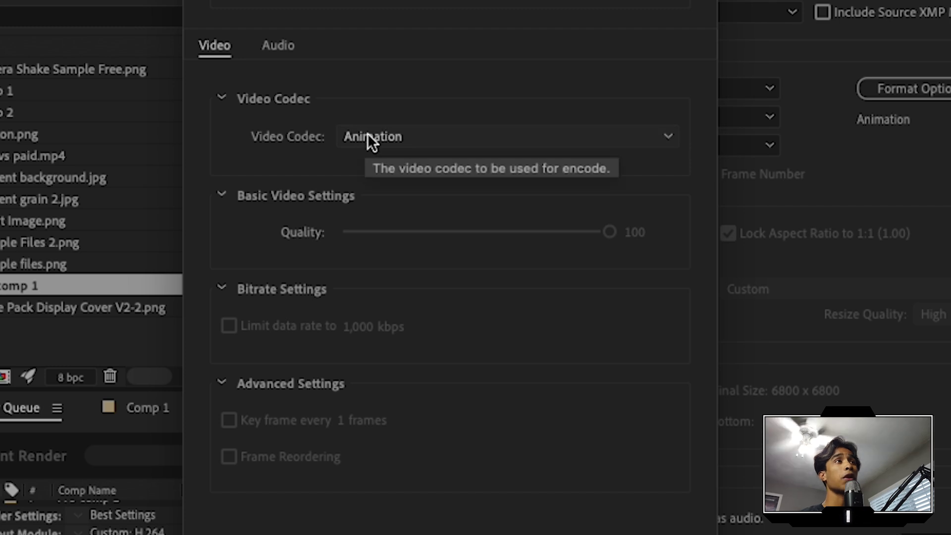
{"action": "left_click", "coordinate": [417, 139]}
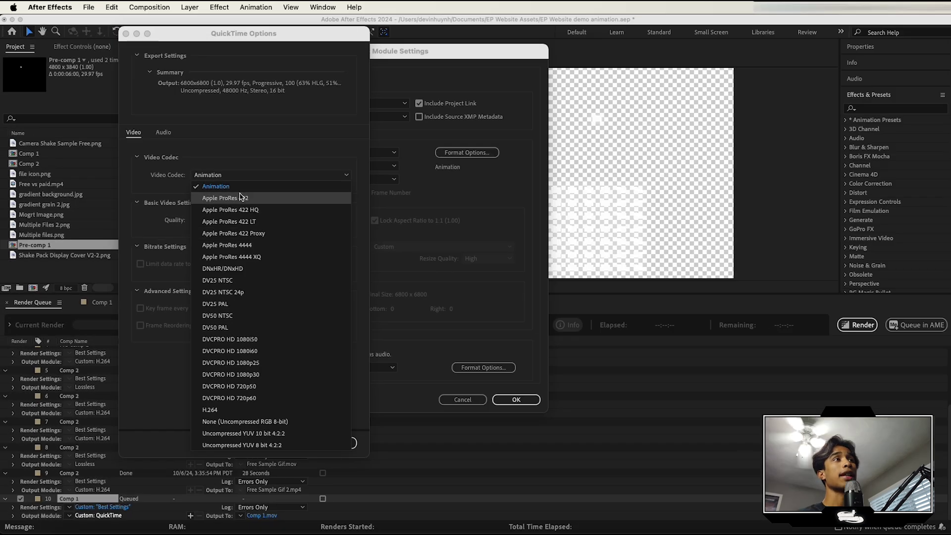
{"action": "left_click", "coordinate": [438, 310]}
{"action": "left_click", "coordinate": [331, 443]}
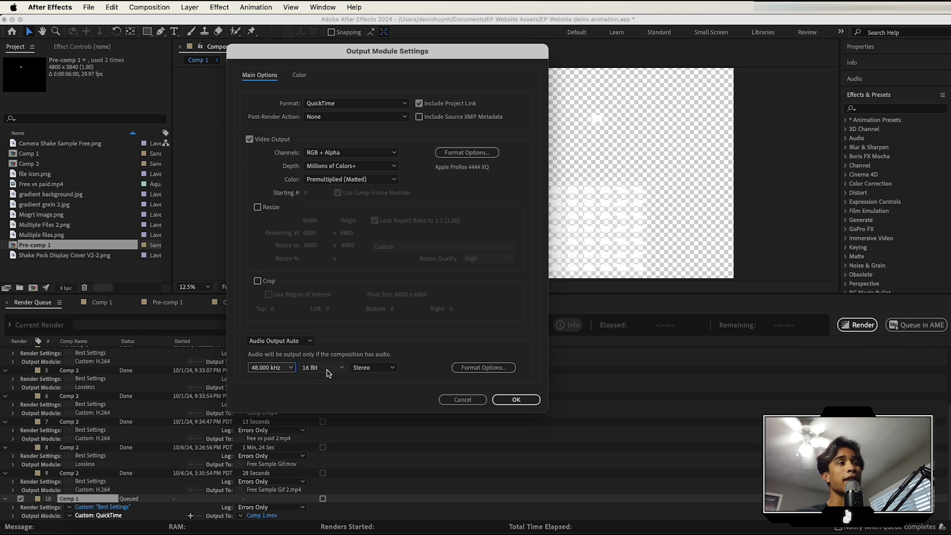
Name the output file My first export.mov and start rendering Comp 1
{"action": "left_click", "coordinate": [516, 399]}
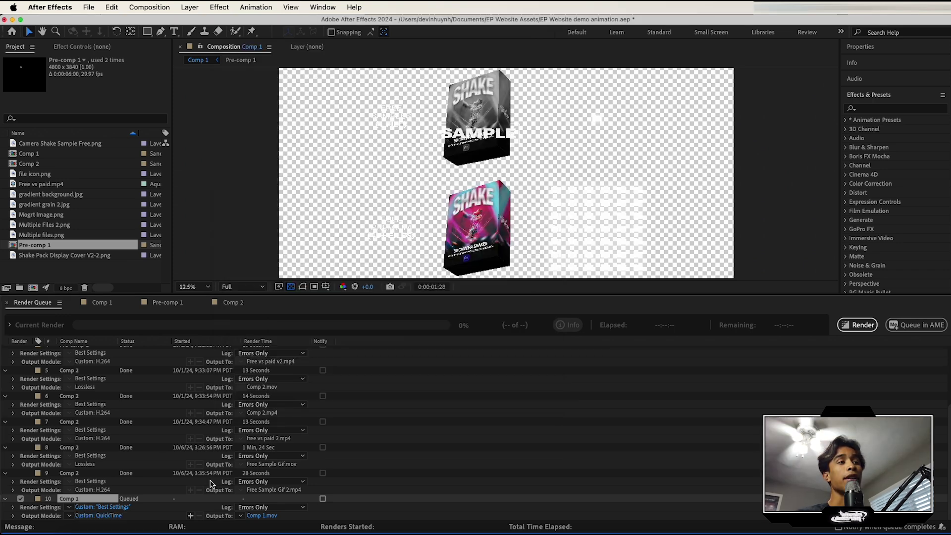
{"action": "left_click", "coordinate": [257, 516]}
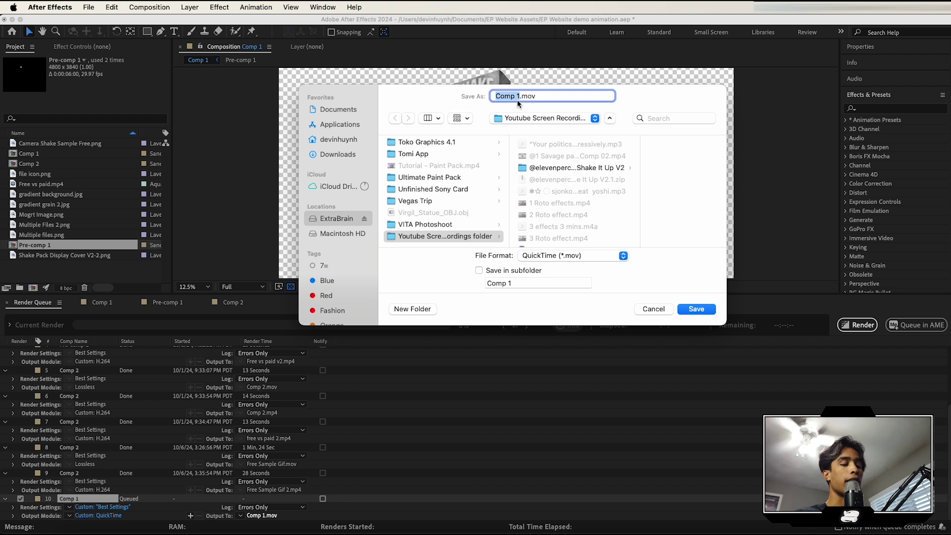
{"action": "type", "text": "My first "}
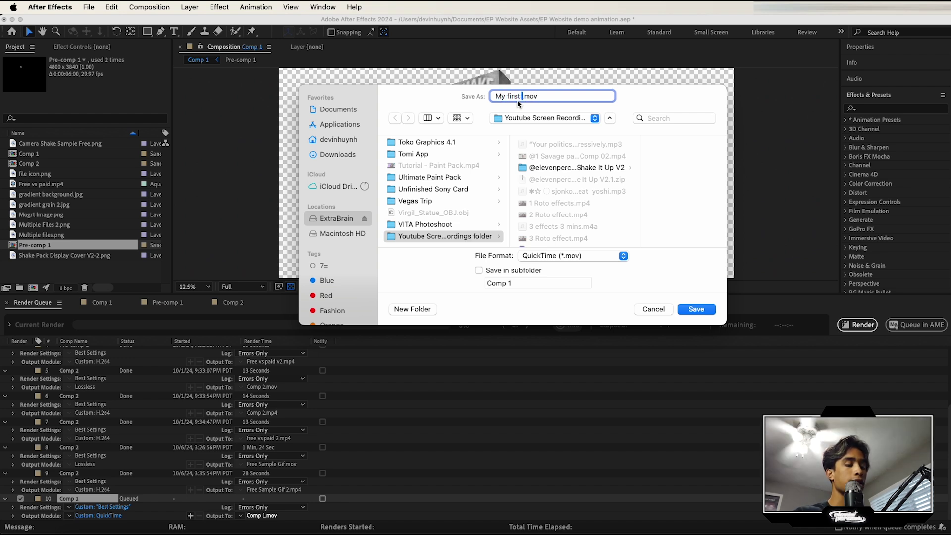
{"action": "type", "text": "export"}
{"action": "left_click", "coordinate": [545, 118]}
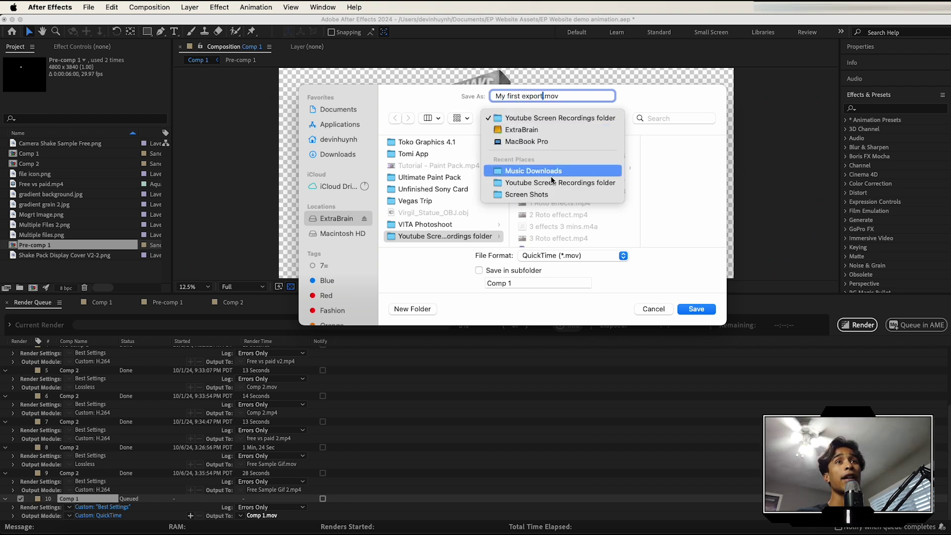
{"action": "left_click", "coordinate": [706, 311]}
{"action": "left_click", "coordinate": [707, 310]}
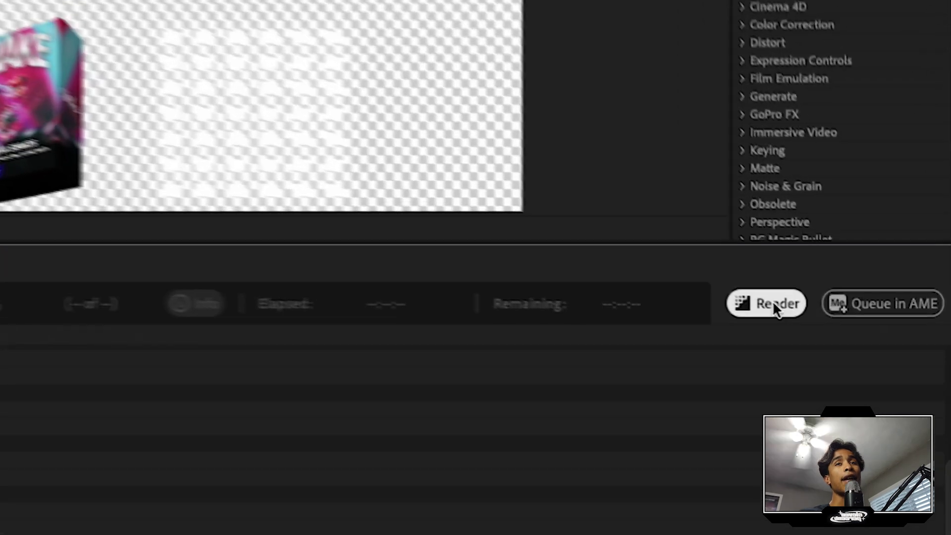
{"action": "left_click", "coordinate": [775, 308]}
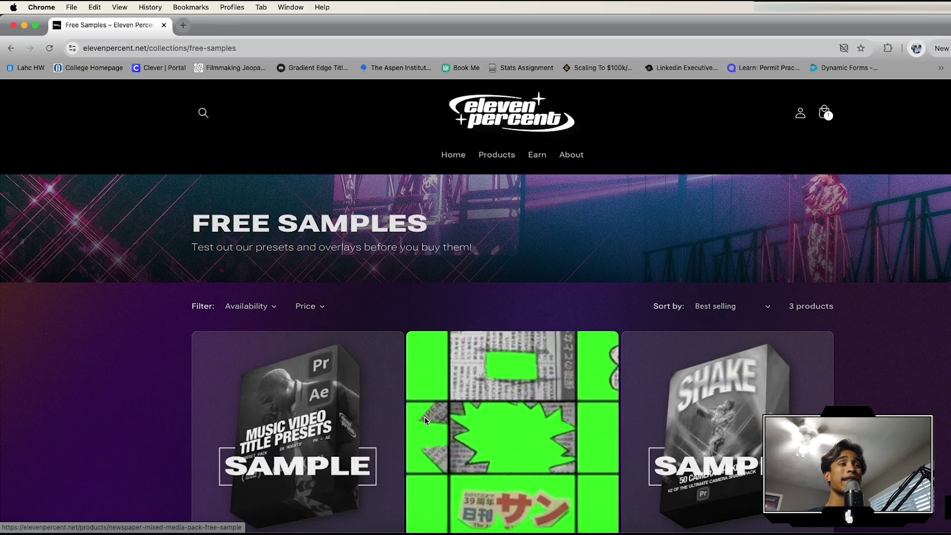
Scroll through the Eleven Percent Free Samples page to view its three $0.00 packs
{"action": "scroll", "coordinate": [414, 413], "scroll_direction": "down", "scroll_amount": 2}
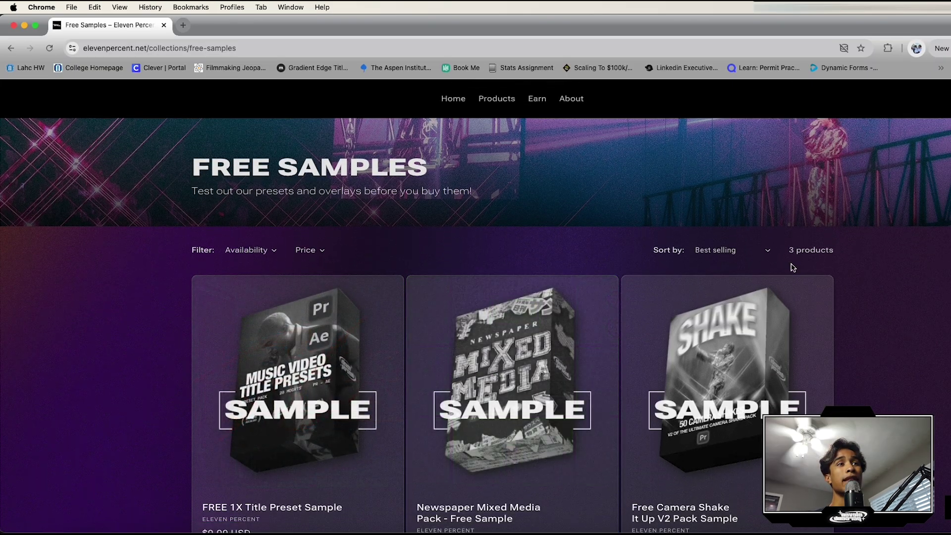
{"action": "scroll", "coordinate": [879, 399], "scroll_direction": "down", "scroll_amount": 5}
{"action": "scroll", "coordinate": [836, 365], "scroll_direction": "up", "scroll_amount": 5}
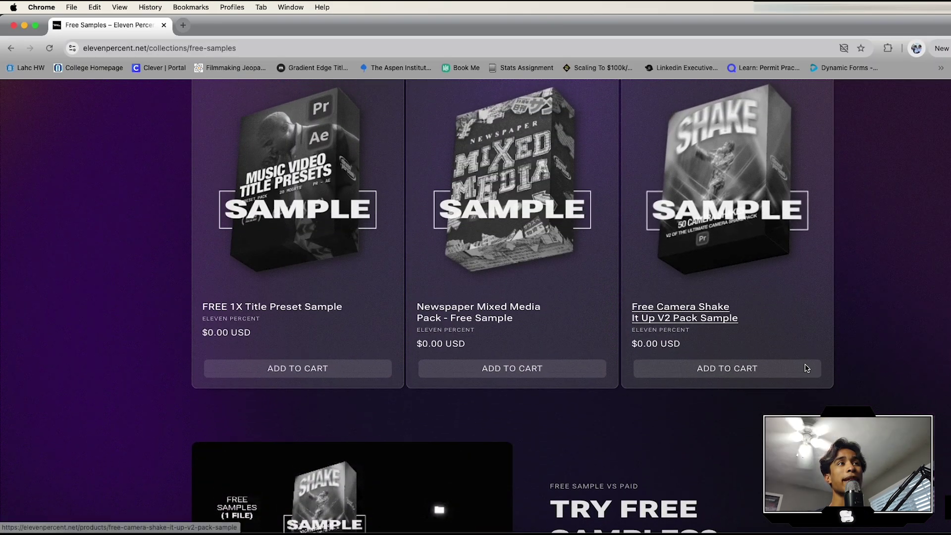